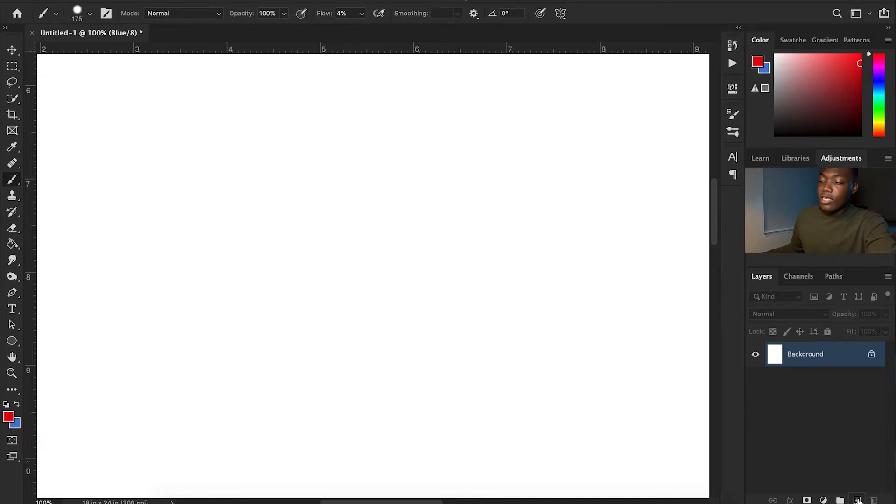
# Create a new layer above the background and test a faint red brush dab on it, undoing the dab.
pyautogui.click(857, 500)
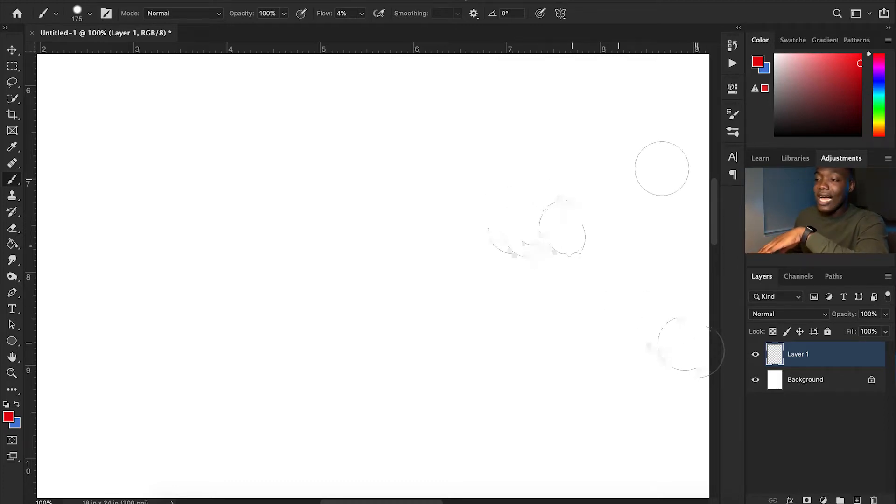
pyautogui.click(405, 211)
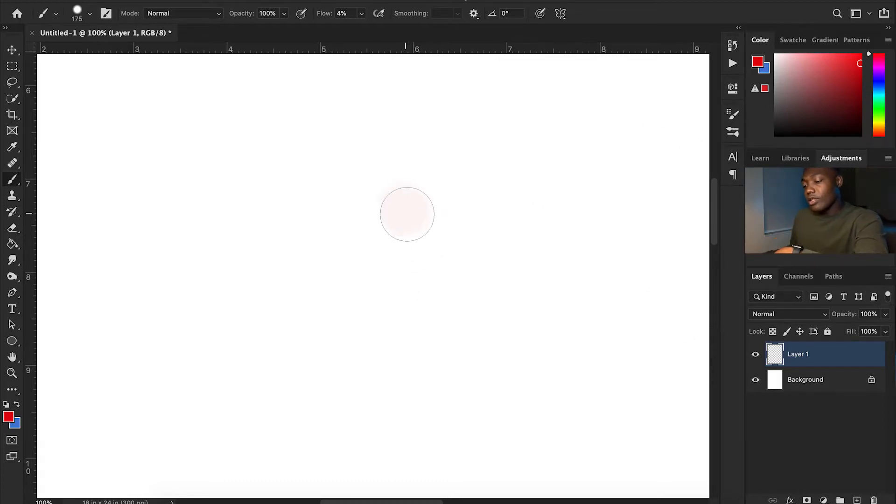
pyautogui.hotkey('ctrl', 'z')
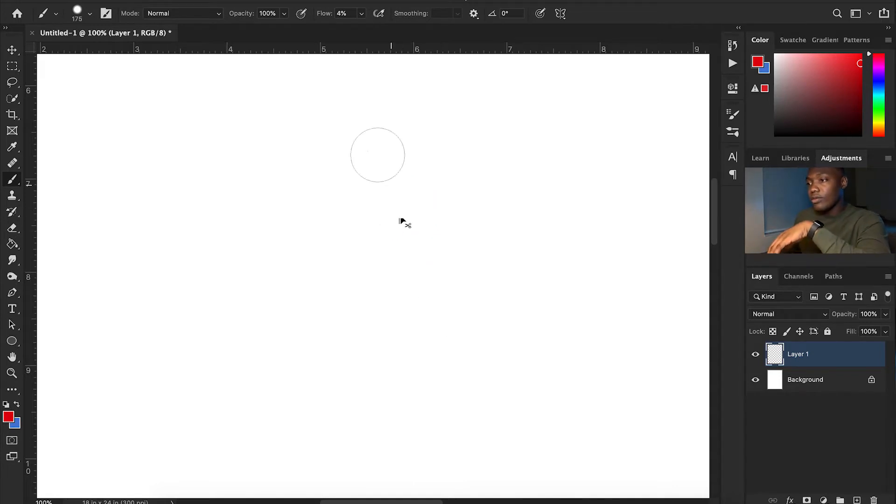
# Set the brush to 100% flow and maximum hardness, and paint one solid red dot near the canvas centre.
pyautogui.moveTo(321, 15); pyautogui.dragTo(527, 56)
pyautogui.rightClick(453, 179)
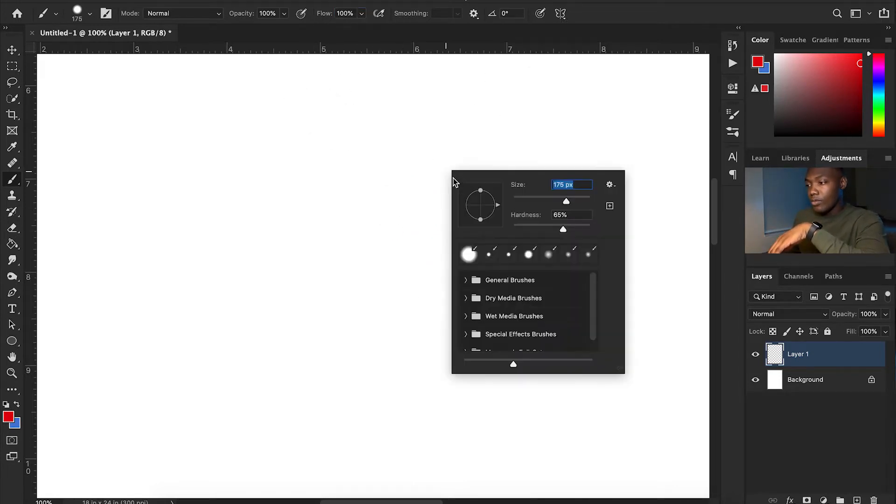
pyautogui.moveTo(563, 228); pyautogui.dragTo(606, 224)
pyautogui.click(636, 16)
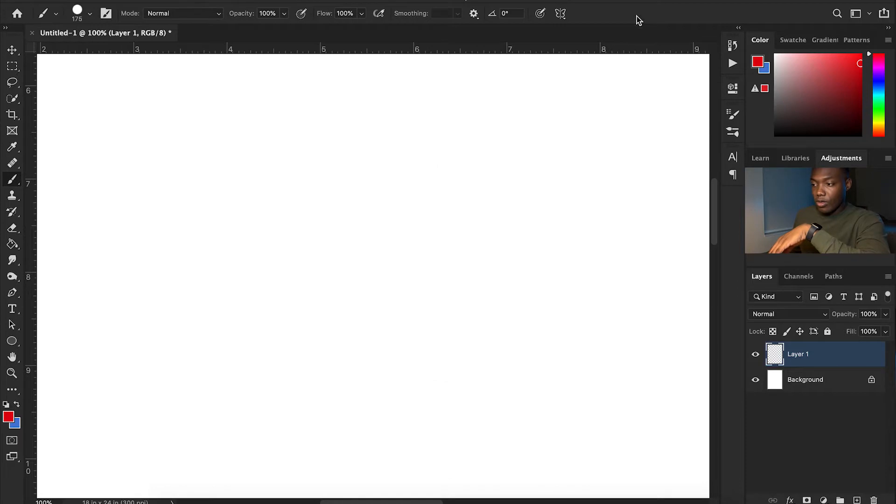
pyautogui.click(415, 215)
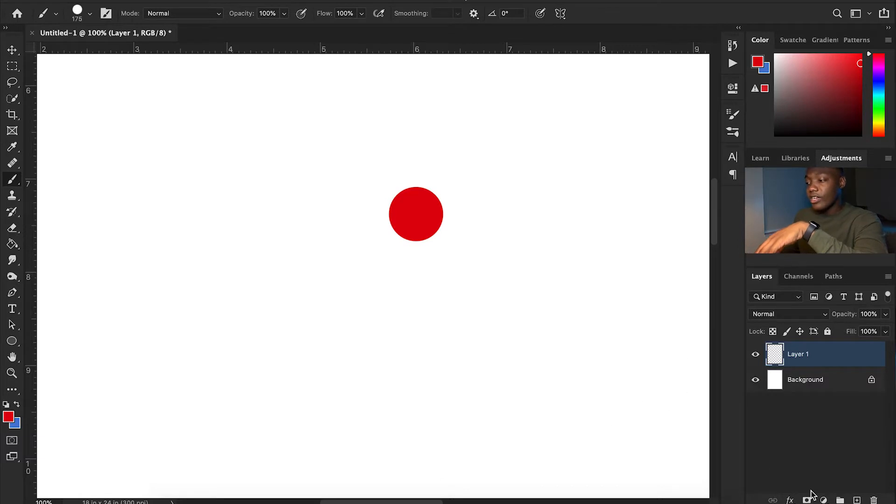
# Add another layer and paint a single light blue-violet dot on it, overlapping the red dot's left edge.
pyautogui.click(858, 500)
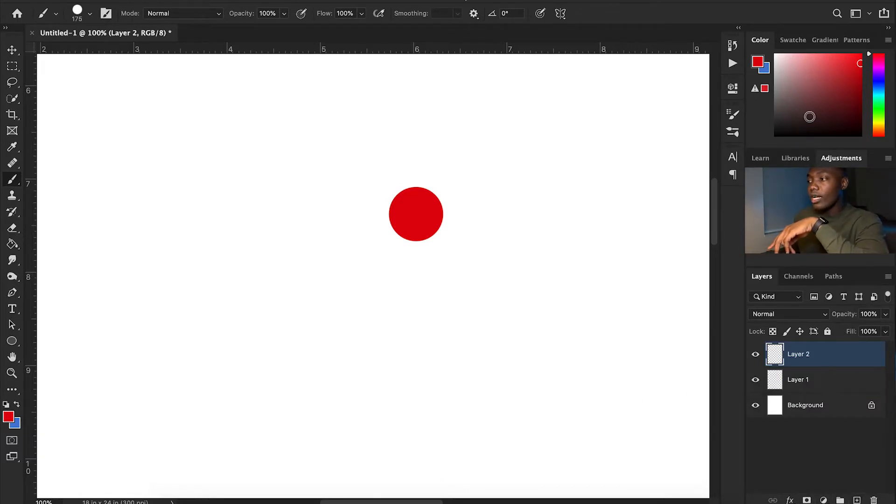
pyautogui.click(878, 81)
pyautogui.moveTo(840, 77)
pyautogui.mouseDown()
pyautogui.moveTo(791, 54)
pyautogui.moveTo(820, 55)
pyautogui.mouseUp()
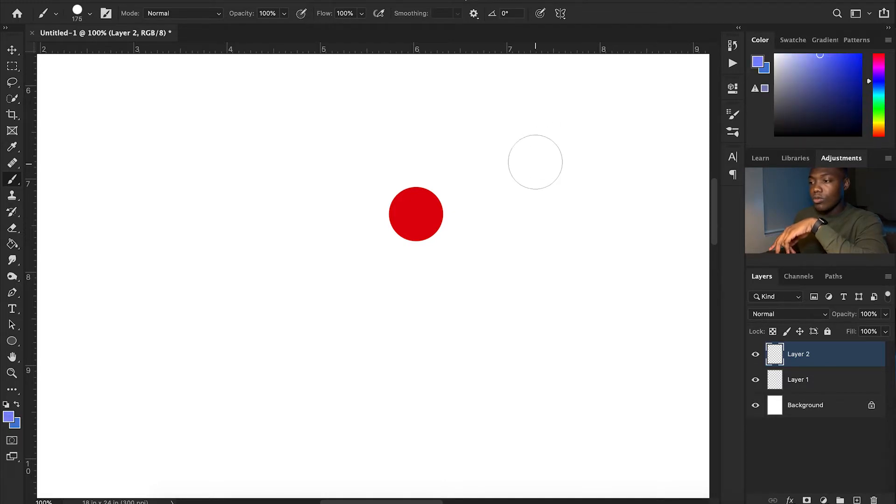
pyautogui.click(380, 202)
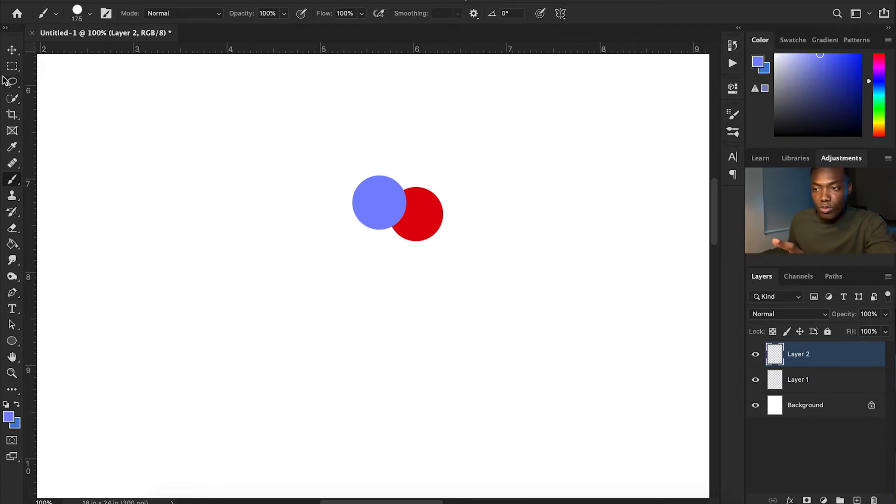
# Move the blue dot on Layer 2 down and to the left, clear of the red dot.
pyautogui.click(12, 52)
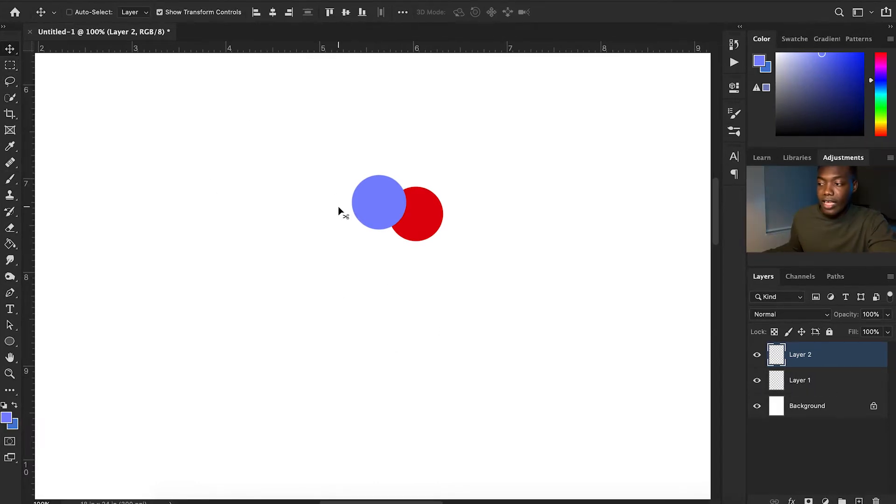
pyautogui.moveTo(780, 382); pyautogui.dragTo(809, 356)
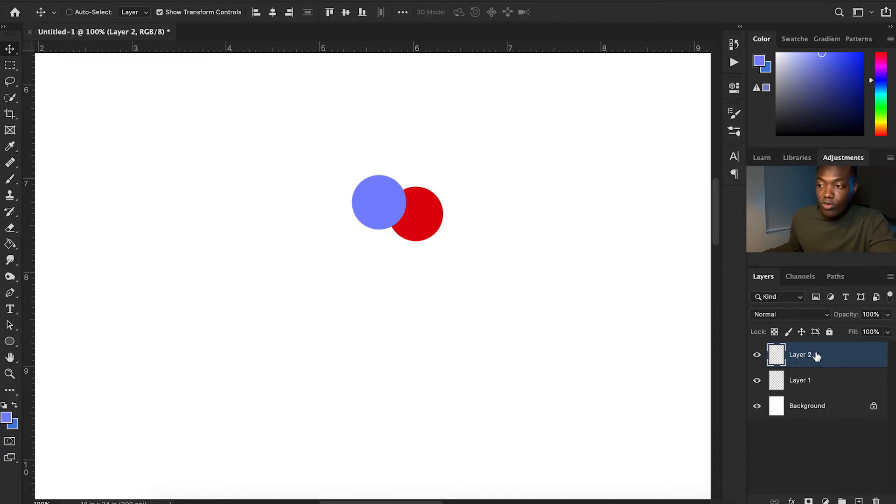
pyautogui.moveTo(386, 195); pyautogui.dragTo(267, 268)
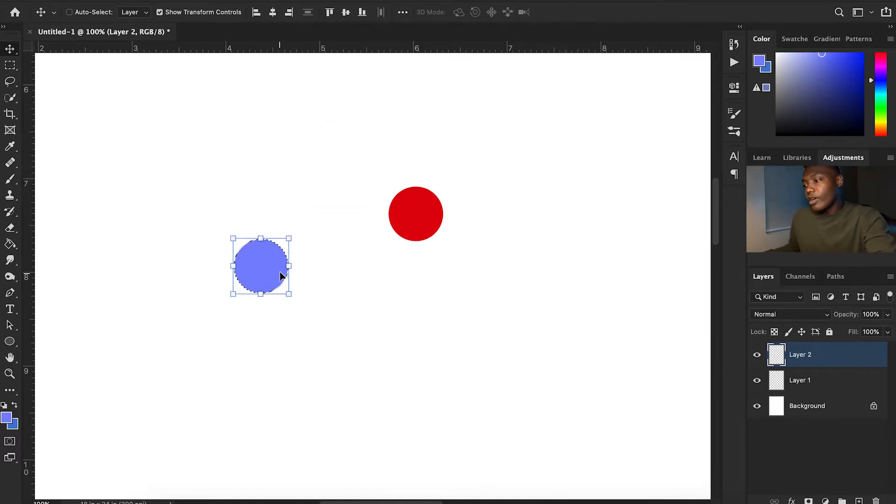
# Stack Layer 1 above Layer 2 and position its red dot level with the blue dot, overlapping its right side.
pyautogui.click(793, 387)
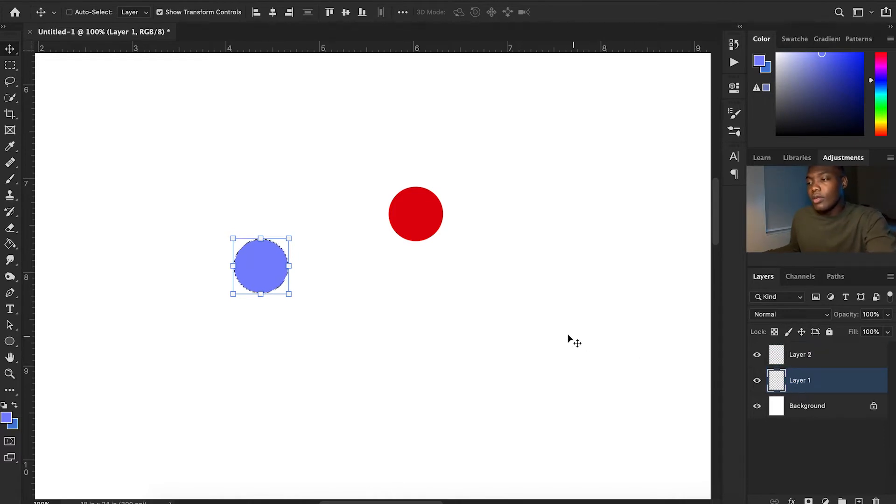
pyautogui.moveTo(407, 216); pyautogui.dragTo(277, 261)
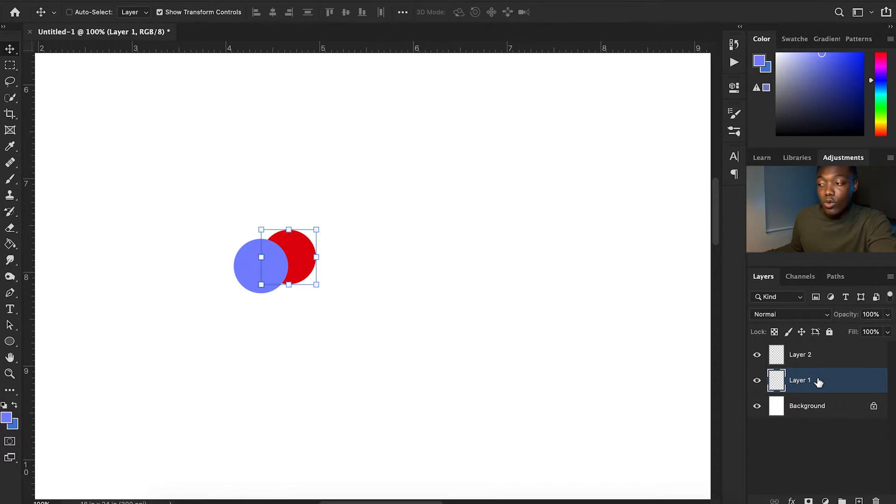
pyautogui.moveTo(820, 381); pyautogui.dragTo(817, 349)
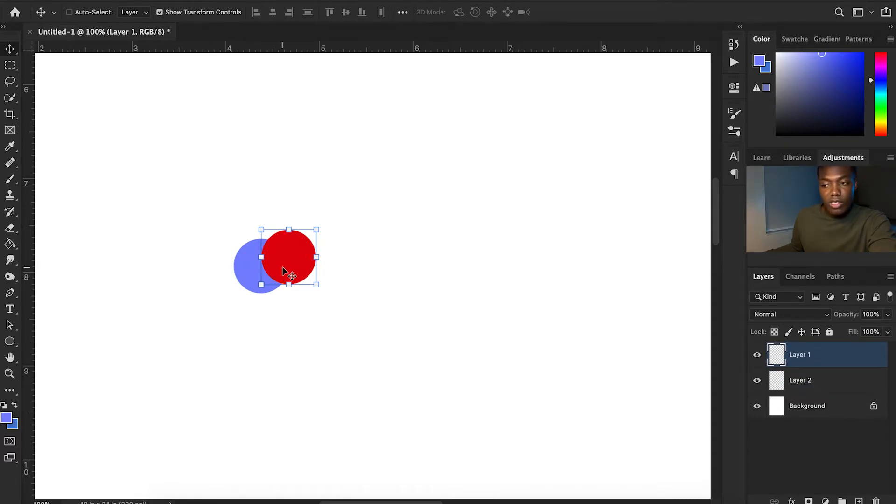
pyautogui.moveTo(290, 273)
pyautogui.mouseDown()
pyautogui.moveTo(341, 310)
pyautogui.moveTo(300, 304)
pyautogui.moveTo(295, 280)
pyautogui.mouseUp()
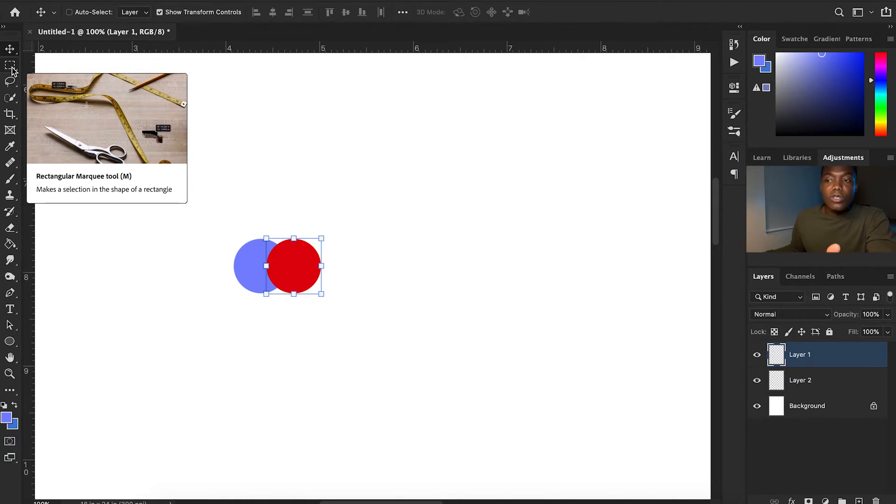
# Draw a thin horizontal Rectangular Marquee selection running across the middle of both dots.
pyautogui.click(10, 65)
pyautogui.rightClick(11, 65)
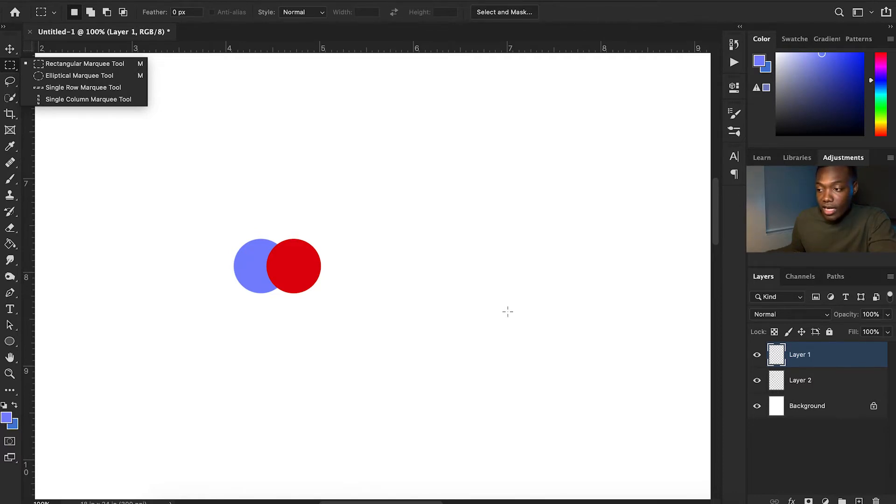
pyautogui.click(406, 261)
pyautogui.moveTo(407, 260); pyautogui.dragTo(209, 276)
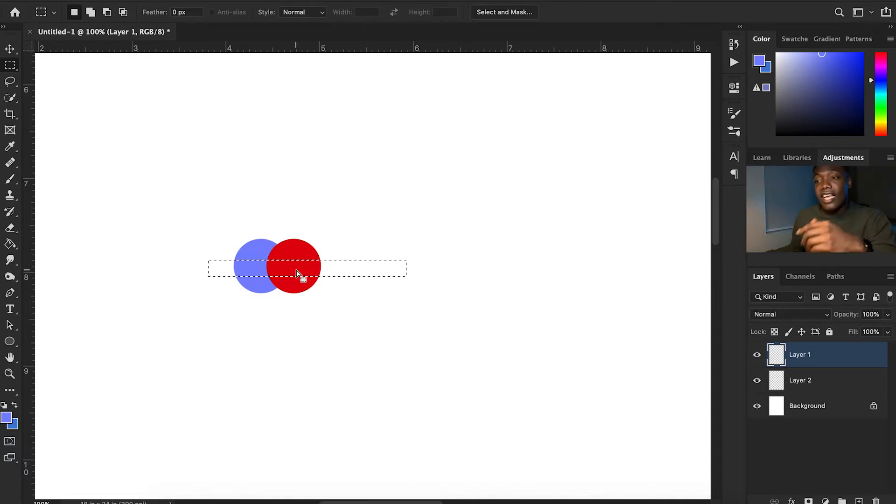
# Try moving the selected strip of the red dot up and to the right, and undo the move.
pyautogui.click(10, 52)
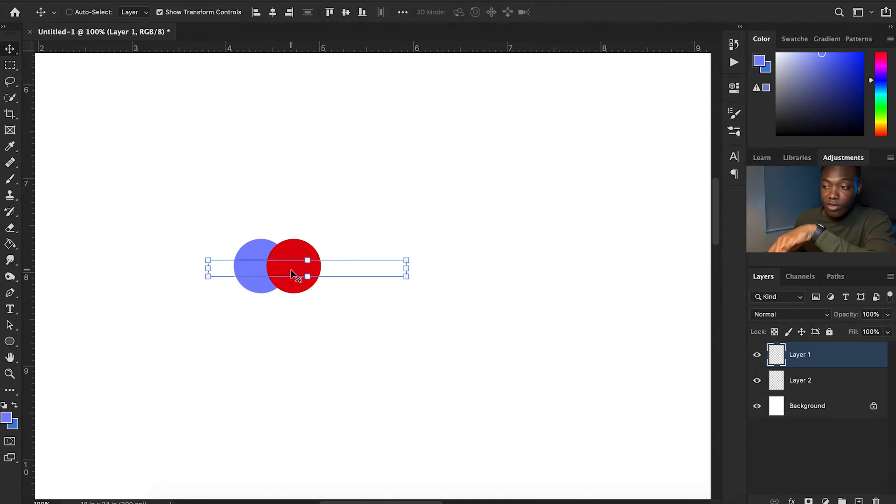
pyautogui.moveTo(290, 267); pyautogui.dragTo(352, 186)
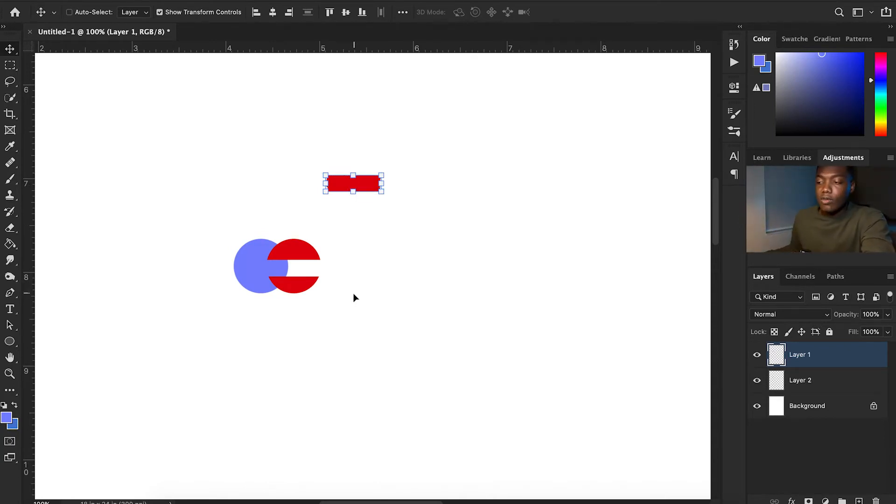
pyautogui.hotkey('ctrl', 'z')
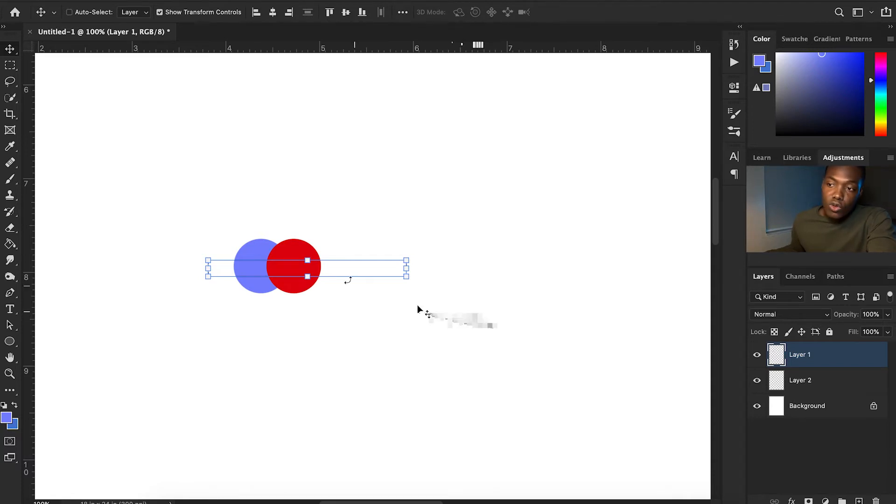
# Replace the rectangular selection with a small oval Elliptical Marquee selection inside the red dot.
pyautogui.click(11, 68)
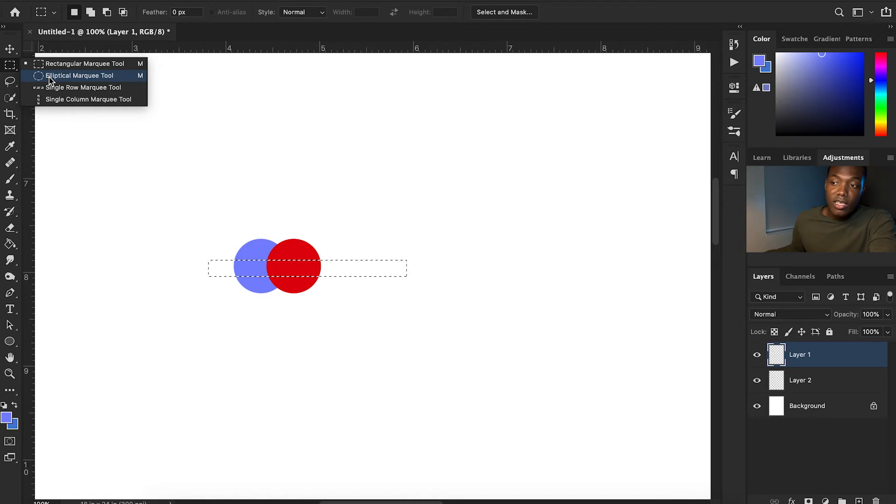
pyautogui.click(50, 78)
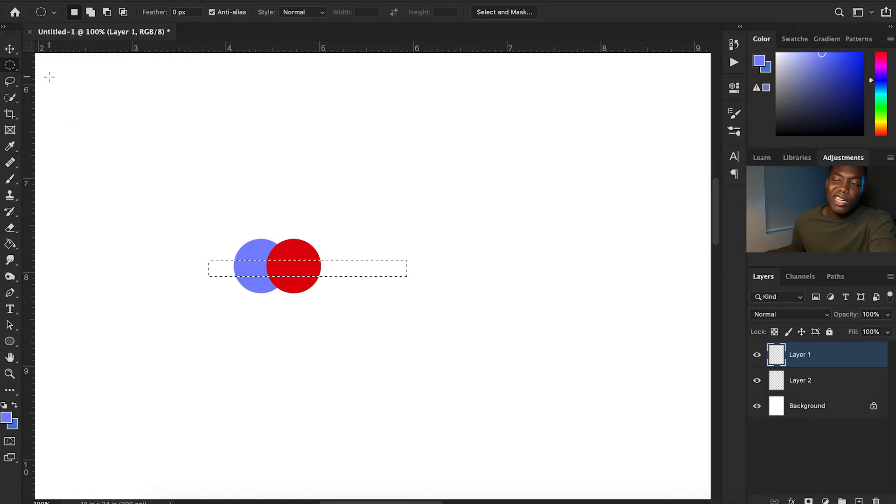
pyautogui.click(274, 250)
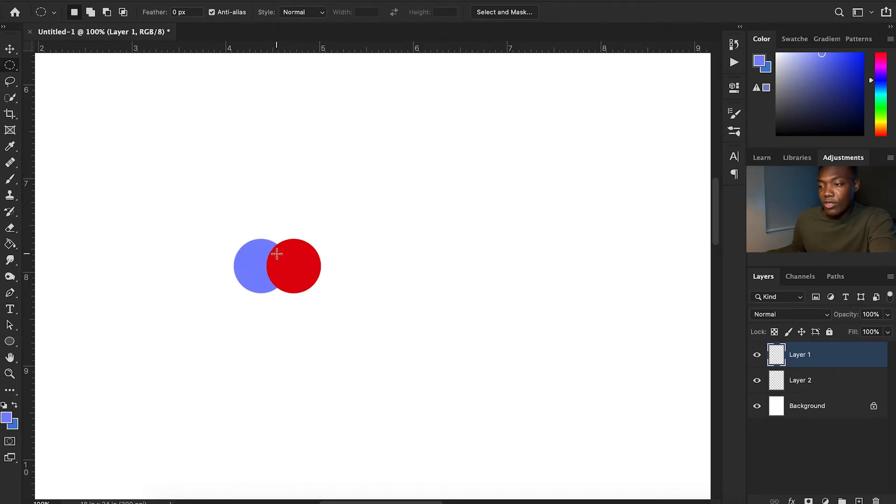
pyautogui.moveTo(279, 255); pyautogui.dragTo(309, 280)
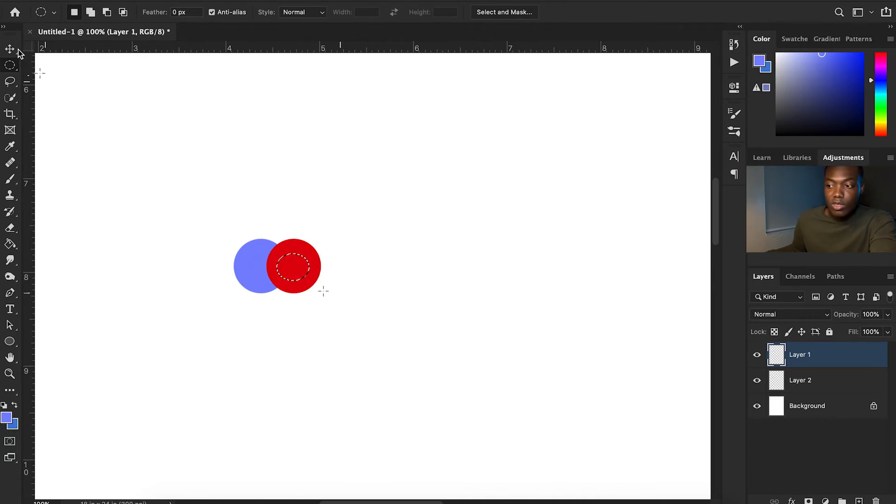
# Try moving the selected oval piece up out of the red dot, and undo back to the intact dot without a selection.
pyautogui.press('v')
pyautogui.moveTo(294, 266); pyautogui.dragTo(323, 192)
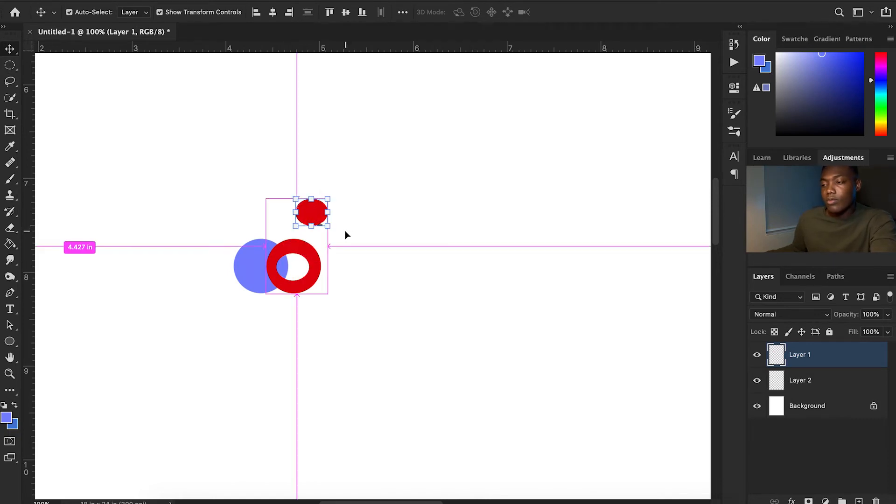
pyautogui.press('super+d')
pyautogui.press('super+z')
pyautogui.press('super+z')
pyautogui.press('super+z')
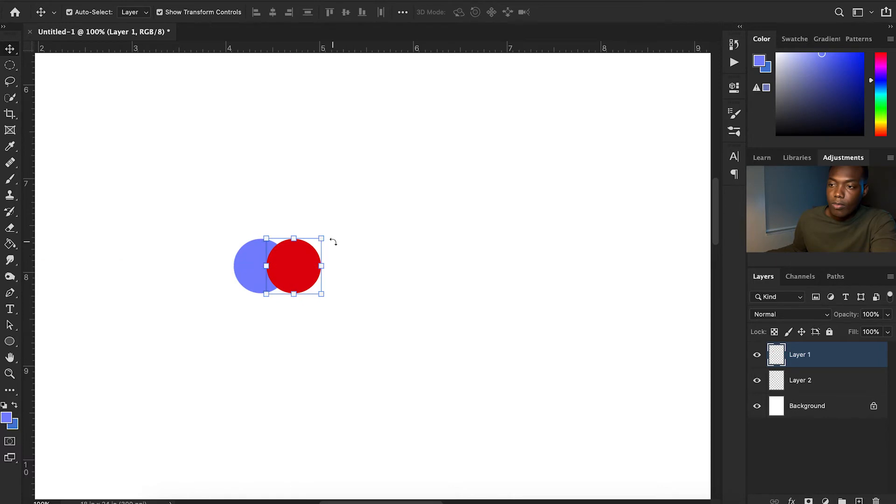
# Outline a freehand triangle inside the red dot with the Lasso and move that piece up and to the right.
pyautogui.click(10, 82)
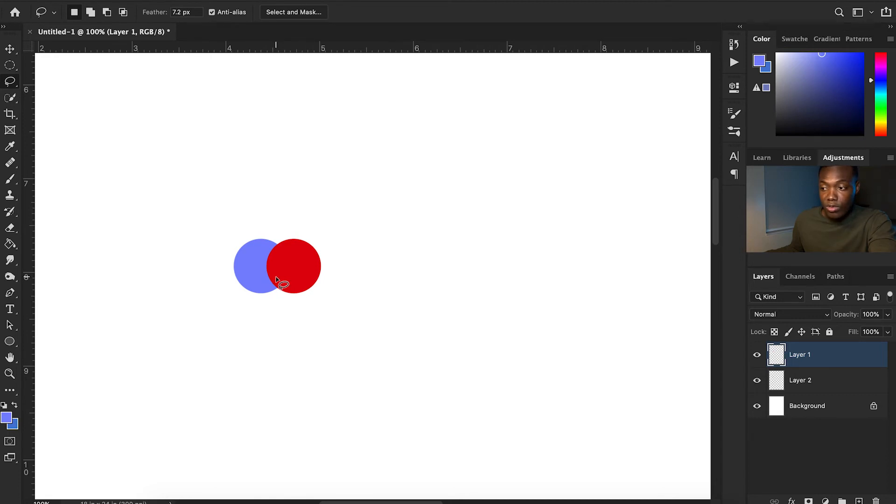
pyautogui.moveTo(275, 279)
pyautogui.mouseDown()
pyautogui.moveTo(296, 246)
pyautogui.moveTo(314, 276)
pyautogui.moveTo(278, 280)
pyautogui.mouseUp()
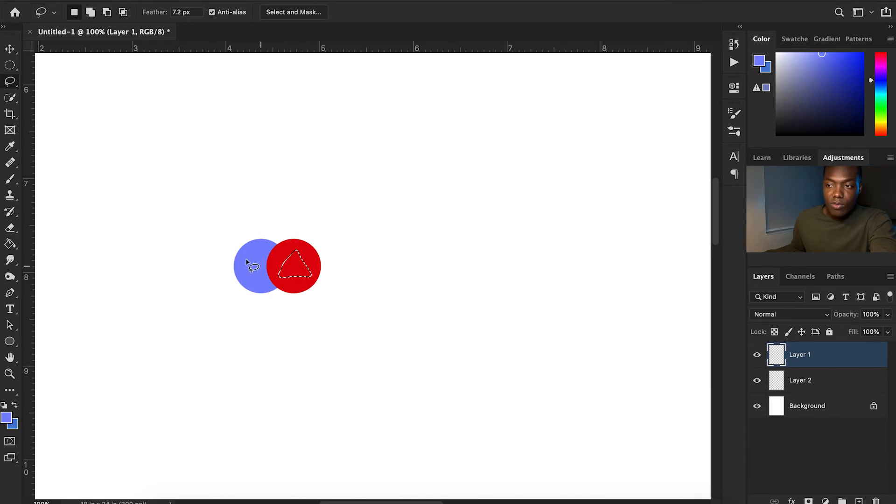
pyautogui.press('v')
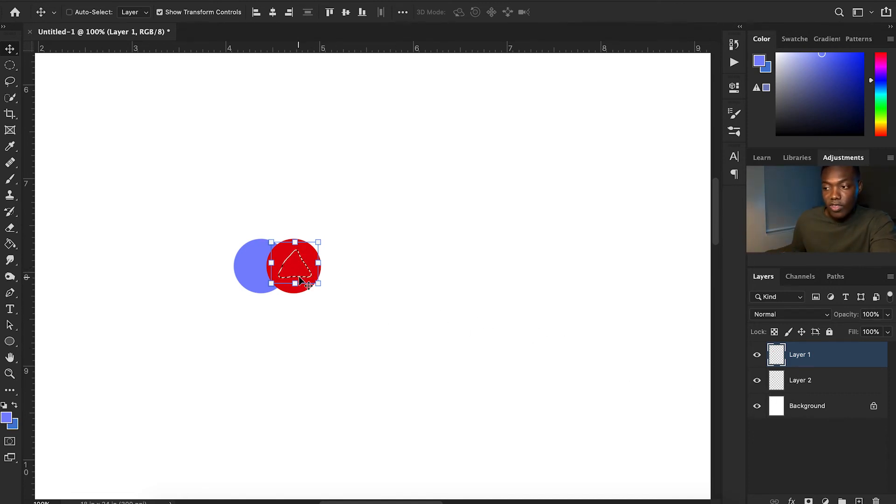
pyautogui.moveTo(301, 267); pyautogui.dragTo(387, 187)
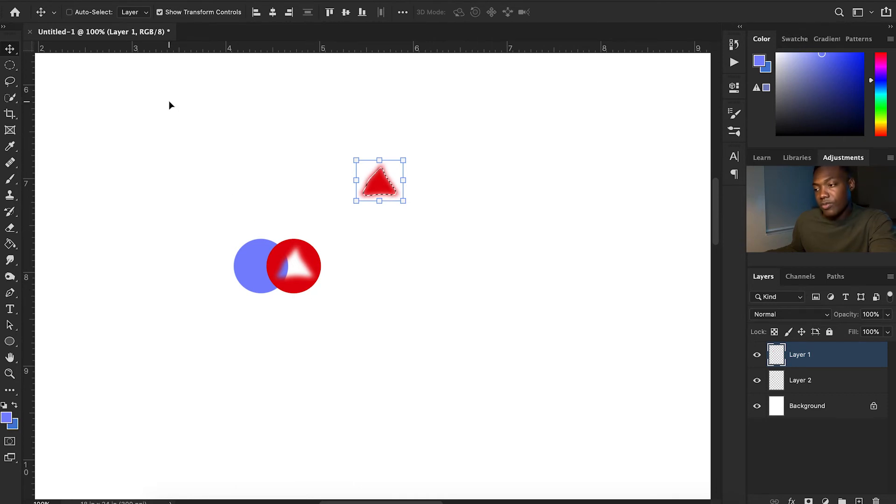
# Undo the move of the lassoed triangle and clear the selection.
pyautogui.press('super')
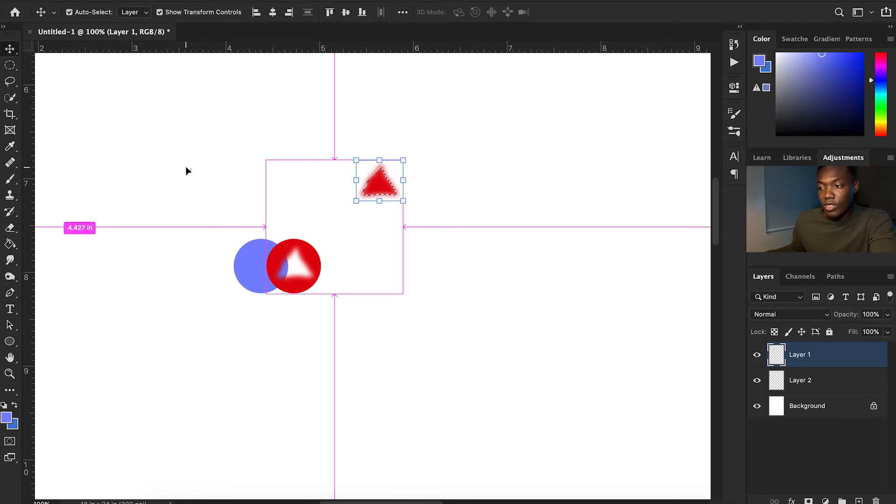
pyautogui.press('super+z')
pyautogui.press('super+d')
# Select a straight-edged triangle inside the red dot with the Polygonal Lasso.
pyautogui.click(10, 81)
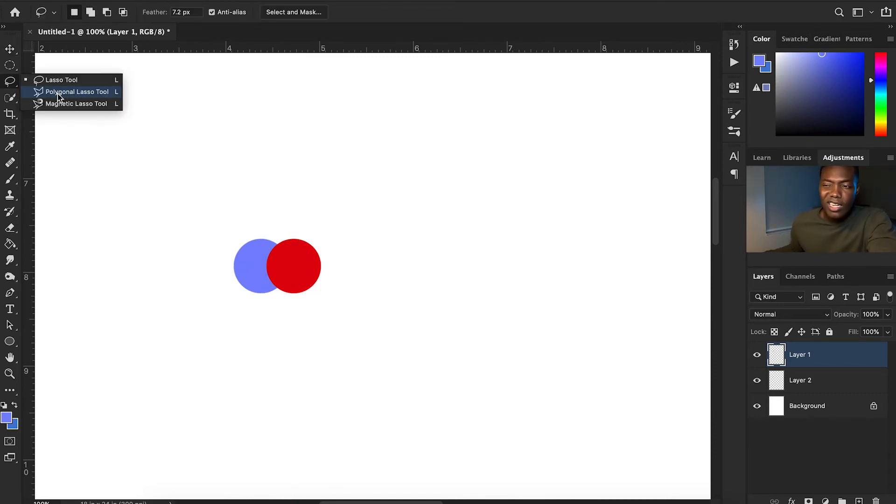
pyautogui.click(57, 92)
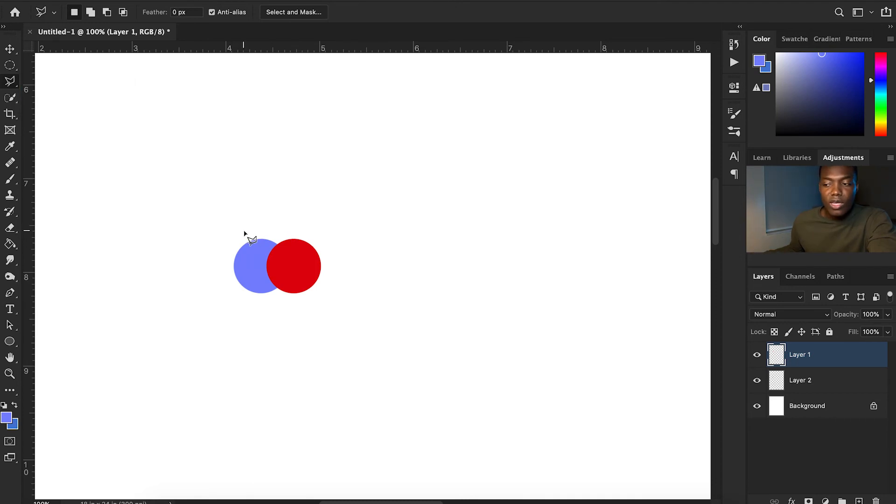
pyautogui.click(280, 283)
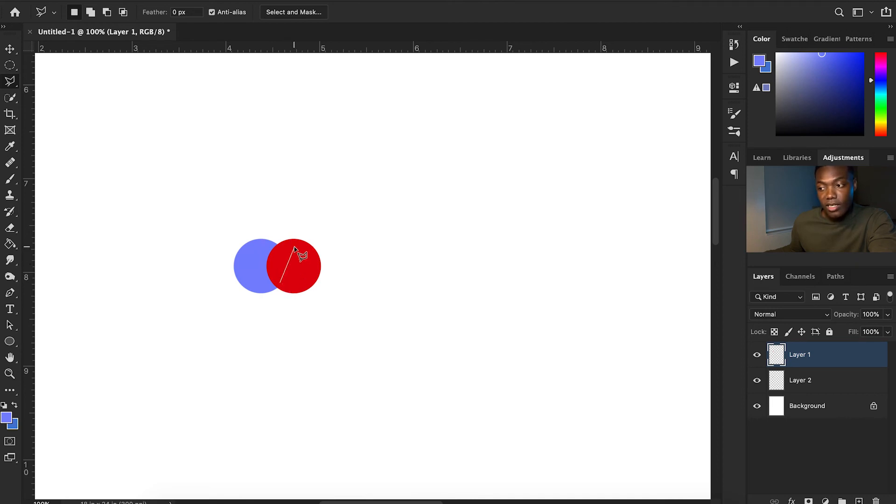
pyautogui.click(294, 248)
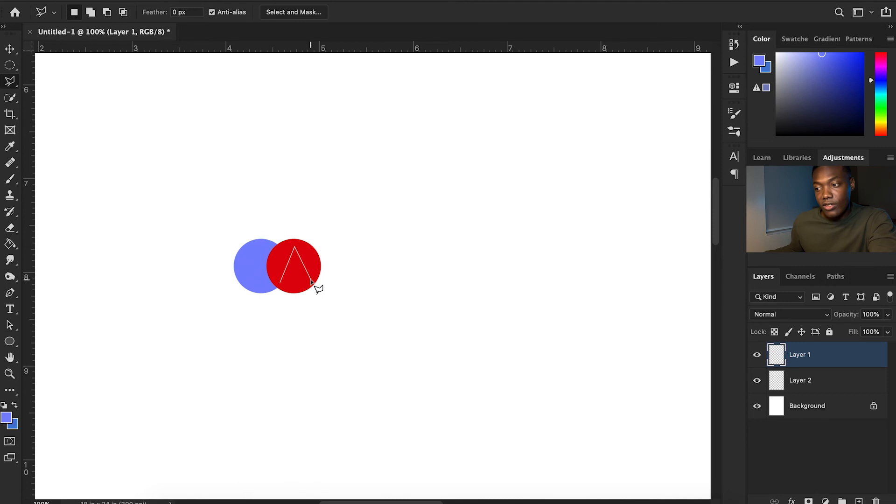
pyautogui.click(310, 281)
pyautogui.click(281, 283)
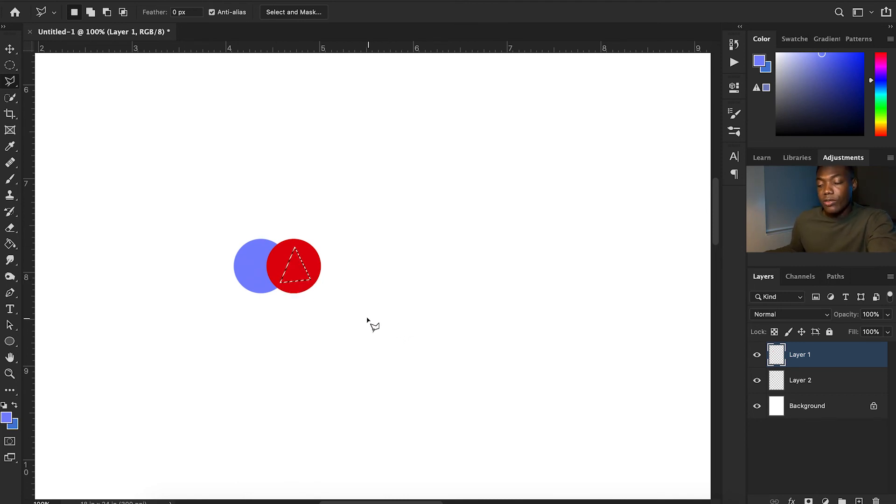
# Move the selected triangle out of the red dot to the upper right and deselect it.
pyautogui.press('v')
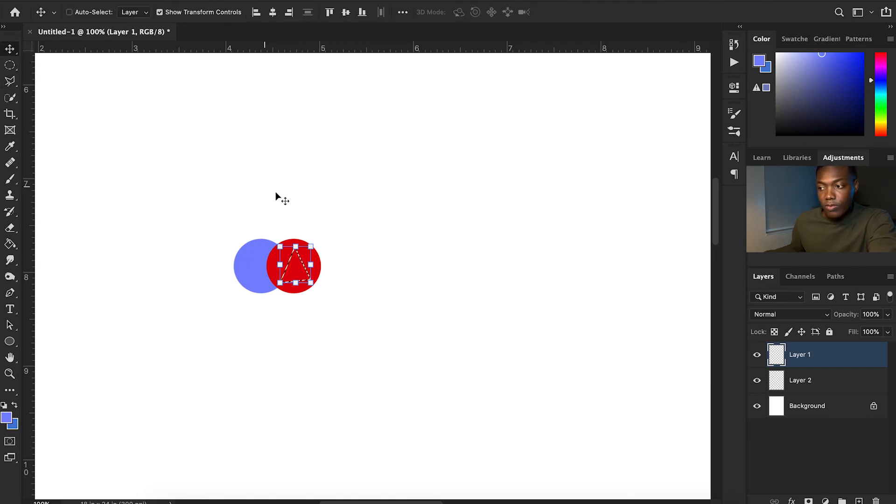
pyautogui.moveTo(300, 264); pyautogui.dragTo(442, 225)
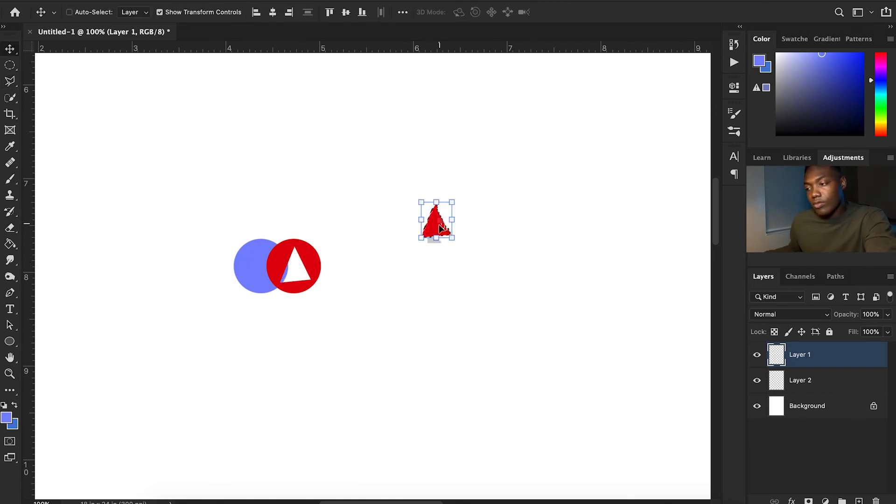
pyautogui.hotkey('ctrl', 'd')
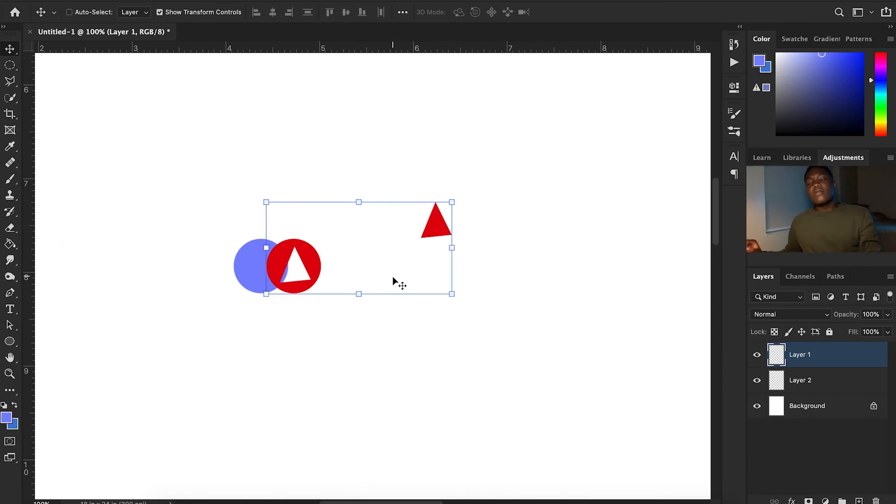